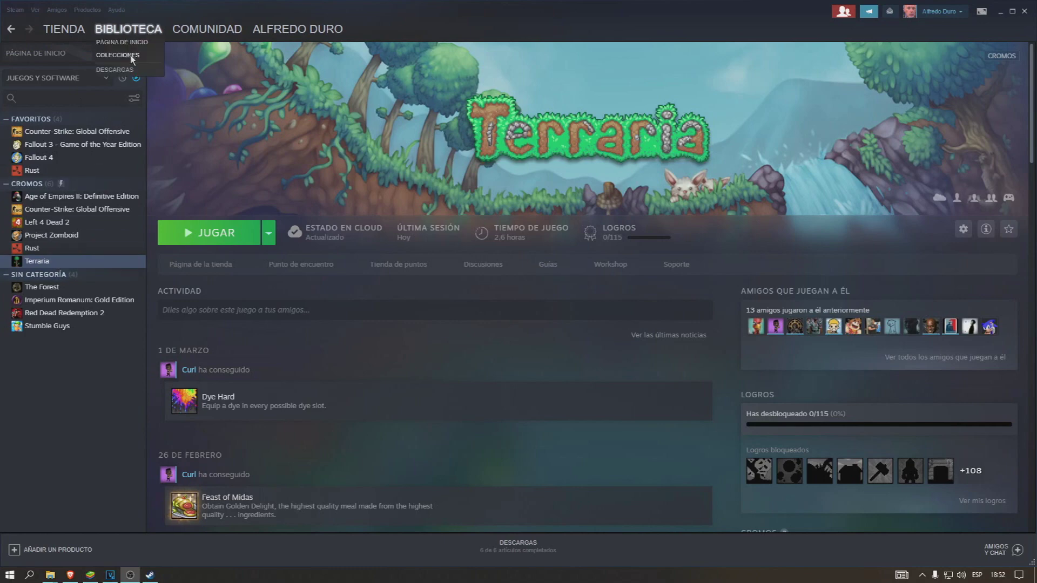
Step: Review the automatic update options in Terraria's properties and verify the integrity of its game files
{"action": "right_click", "coordinate": [40, 263]}
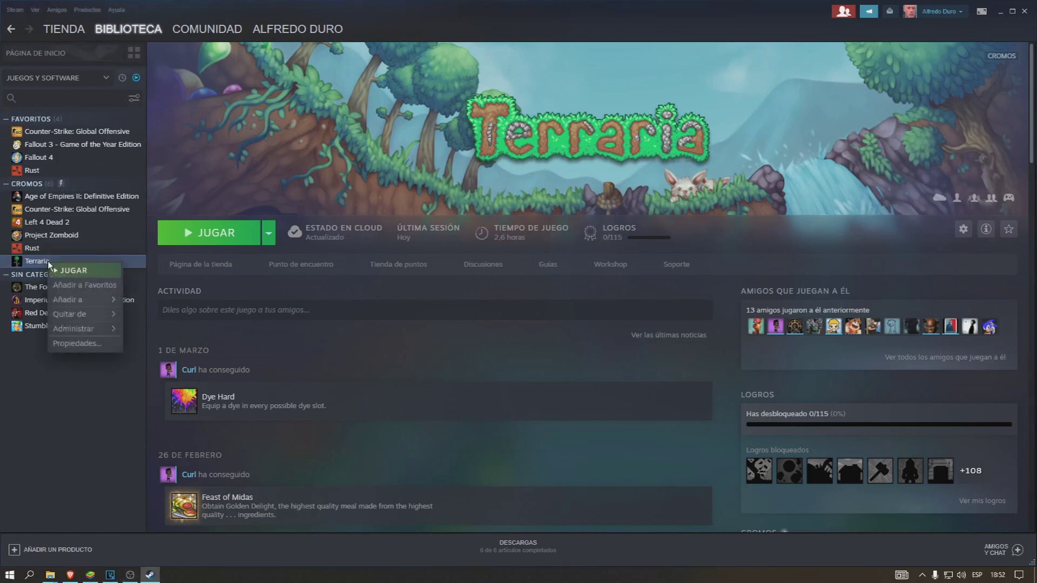
{"action": "left_click", "coordinate": [72, 342]}
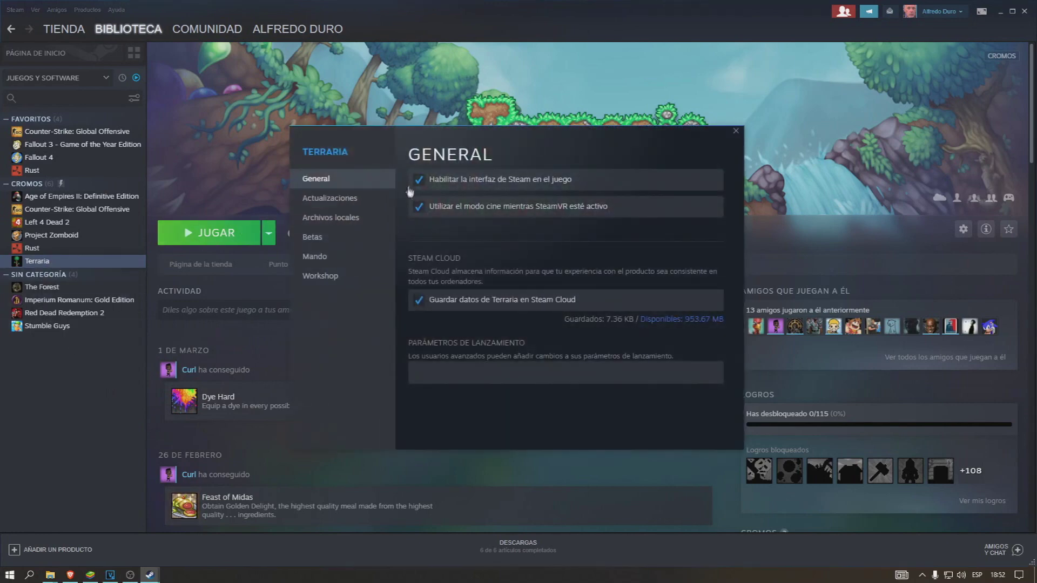
{"action": "left_click", "coordinate": [348, 195]}
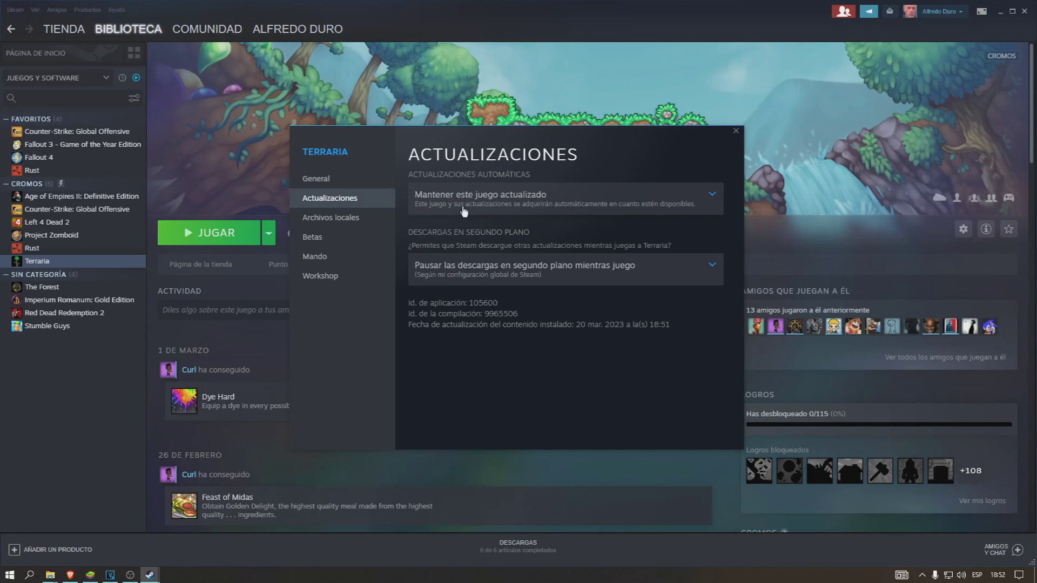
{"action": "left_click", "coordinate": [539, 202]}
{"action": "left_click", "coordinate": [525, 401]}
{"action": "left_click", "coordinate": [345, 217]}
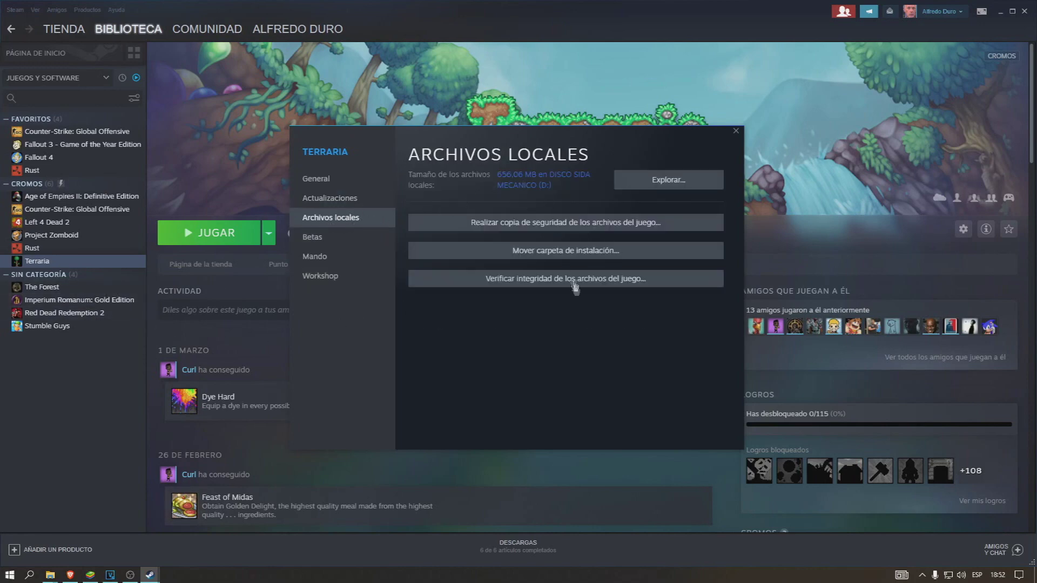
{"action": "left_click", "coordinate": [606, 280]}
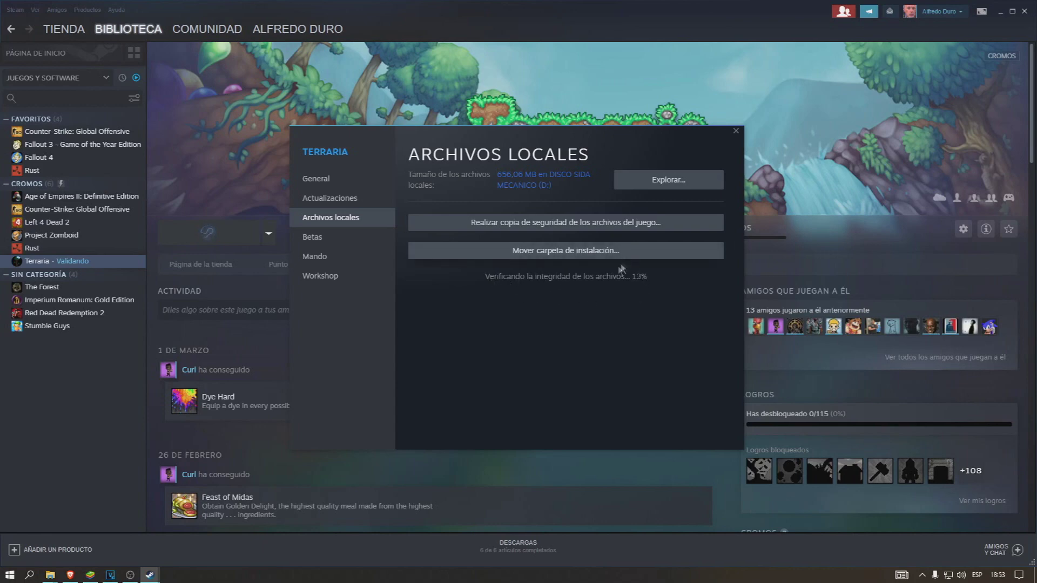
Step: Check the destination drives offered for moving Terraria's installation folder, leaving the game where it is
{"action": "left_click", "coordinate": [548, 255]}
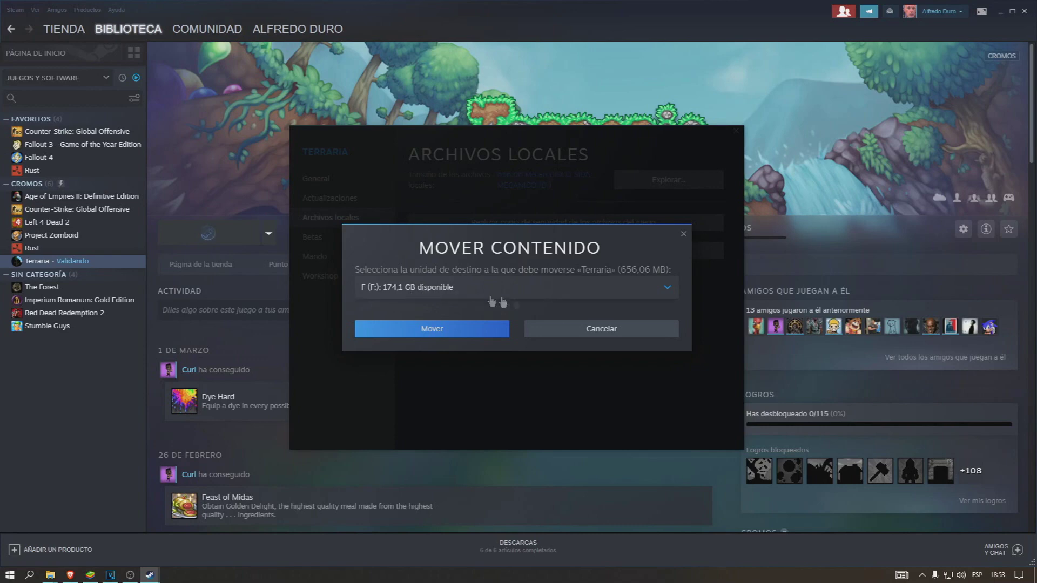
{"action": "left_click", "coordinate": [672, 289]}
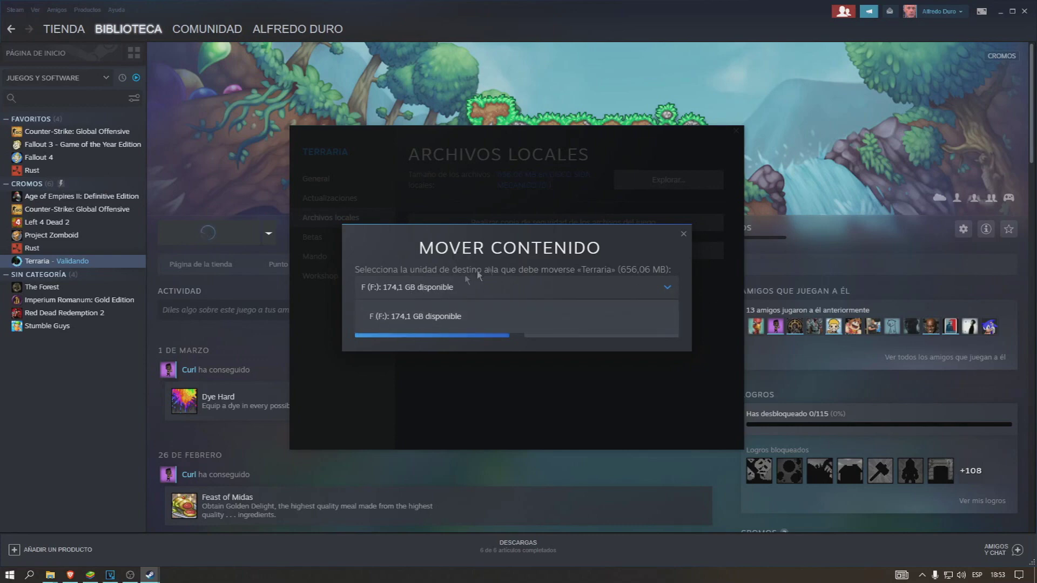
{"action": "left_click", "coordinate": [496, 254]}
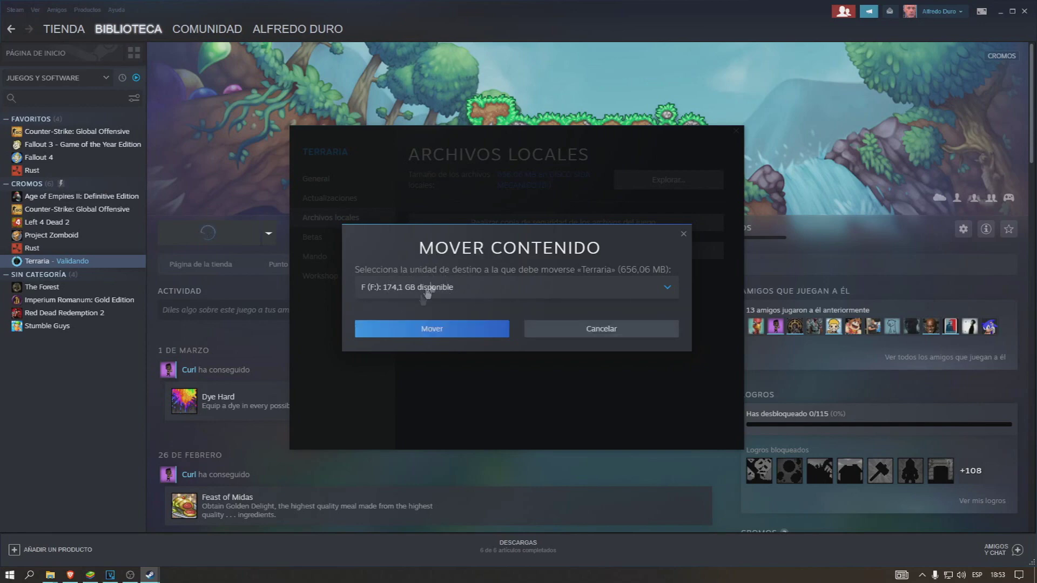
{"action": "left_click", "coordinate": [598, 328]}
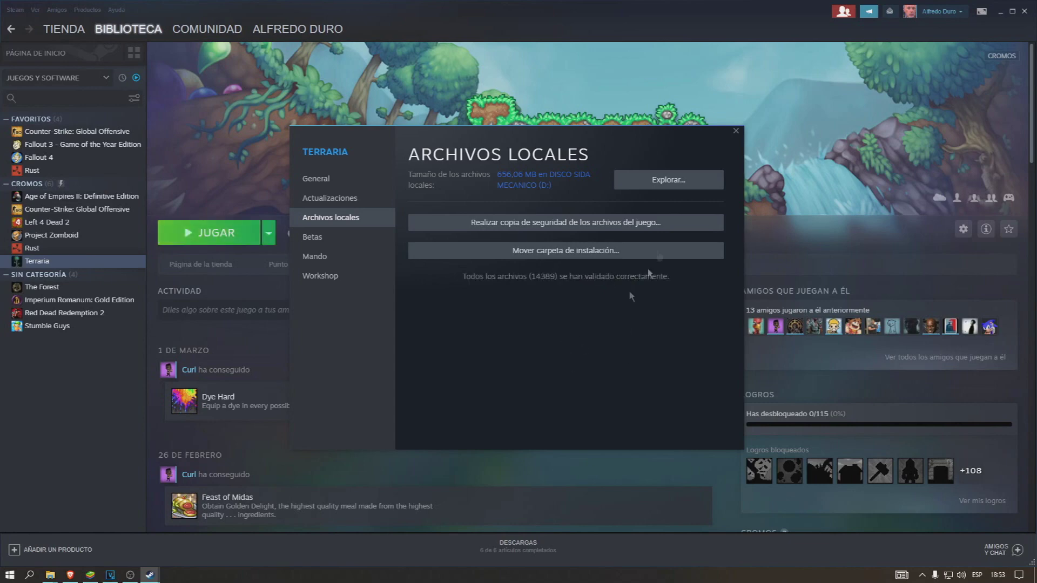
Step: Browse Terraria's local files in the installation folder and open the properties of the Terraria application
{"action": "left_click", "coordinate": [668, 180]}
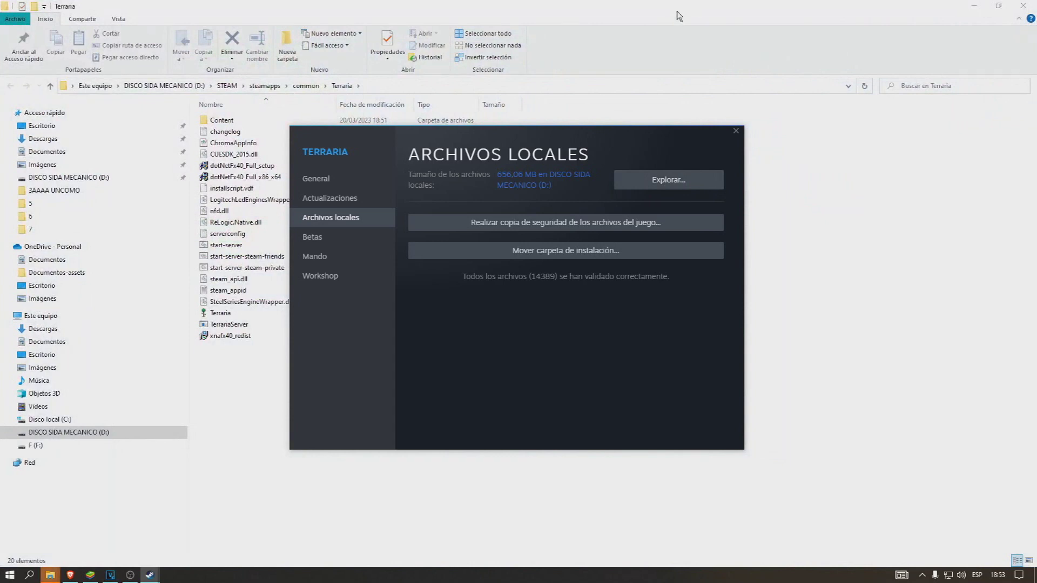
{"action": "left_click", "coordinate": [679, 16]}
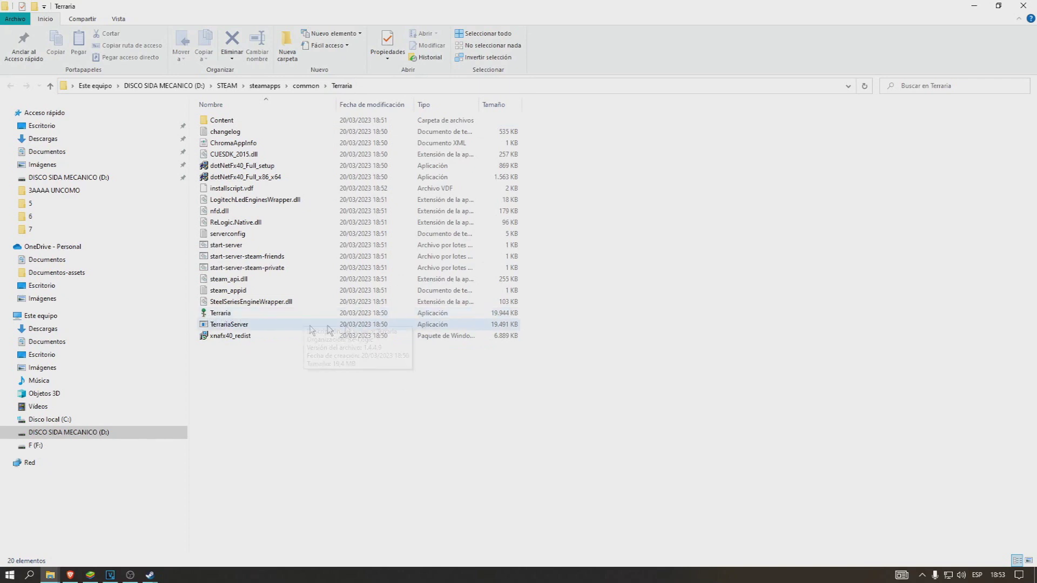
{"action": "left_click", "coordinate": [219, 315]}
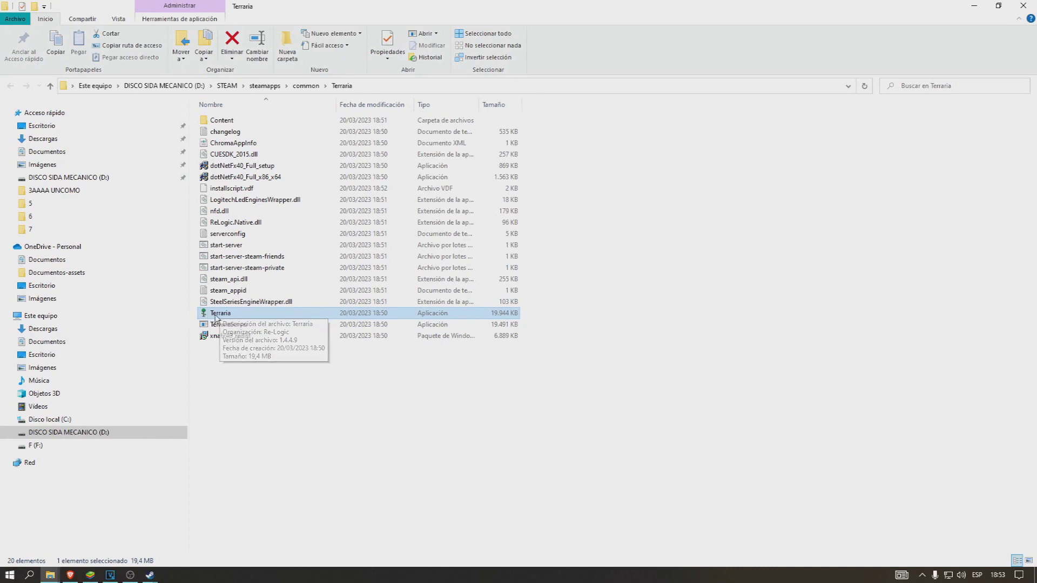
{"action": "right_click", "coordinate": [445, 317]}
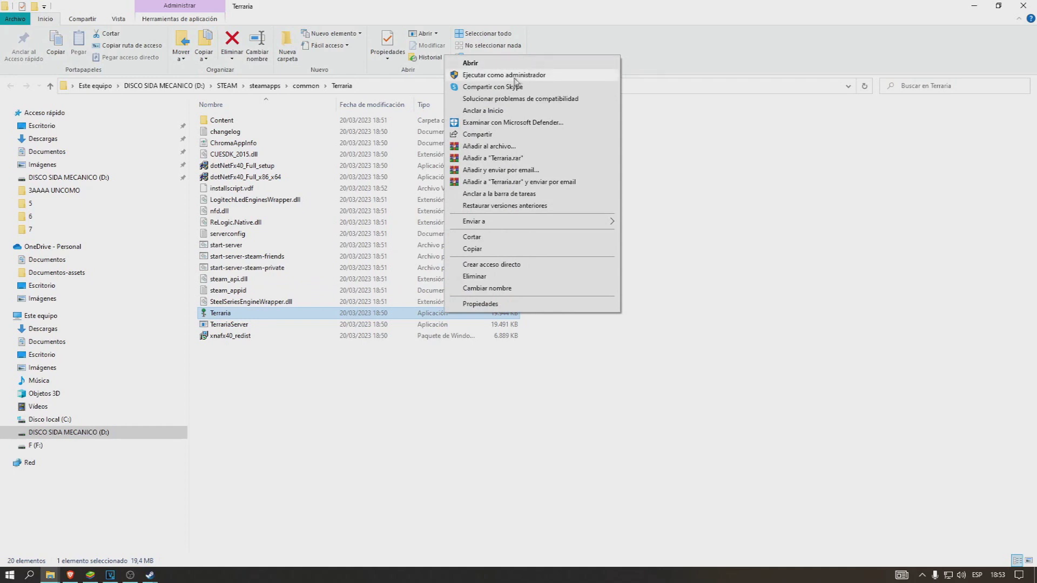
{"action": "left_click", "coordinate": [485, 304]}
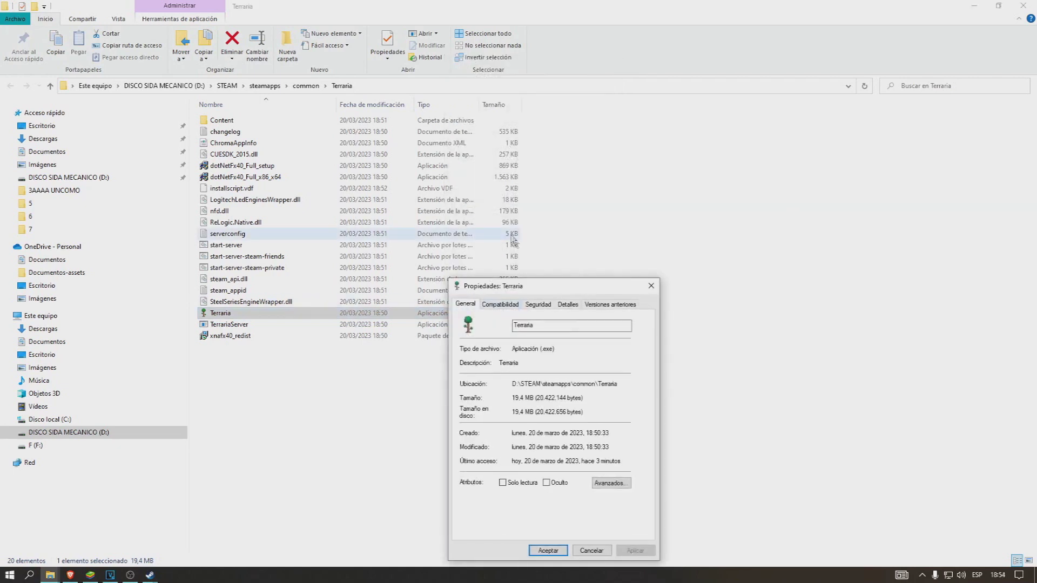
Step: Enable compatibility mode for Windows 8 on the Terraria application and save the properties
{"action": "left_click_drag", "start_coordinate": [526, 286], "coordinate": [498, 215]}
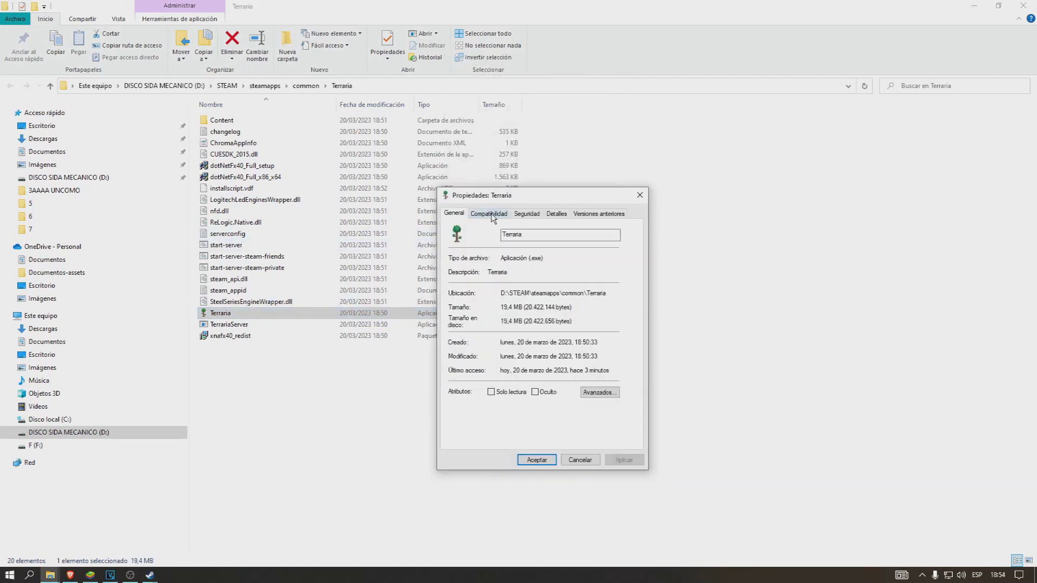
{"action": "left_click", "coordinate": [492, 214]}
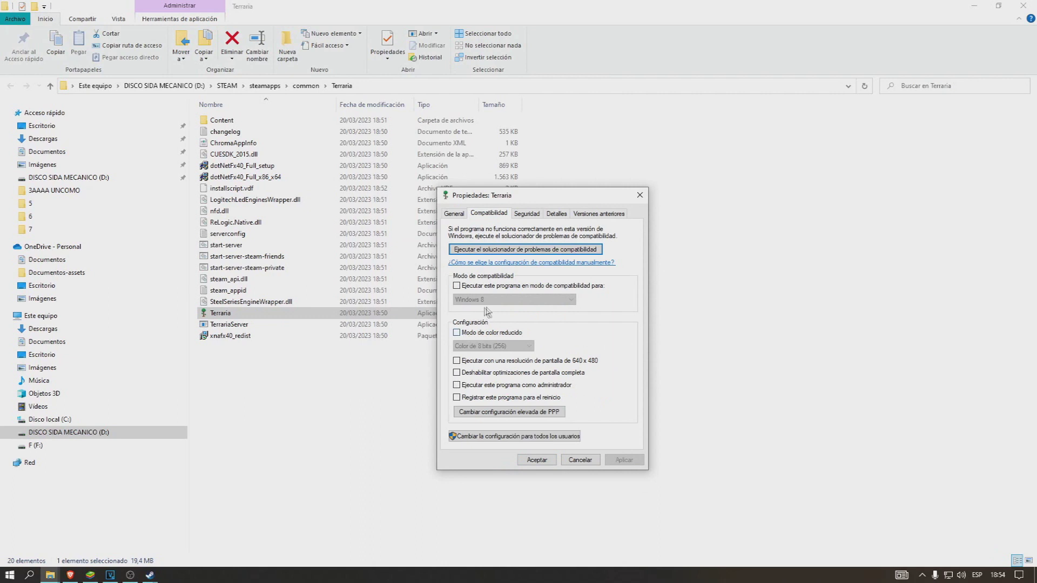
{"action": "left_click", "coordinate": [458, 286]}
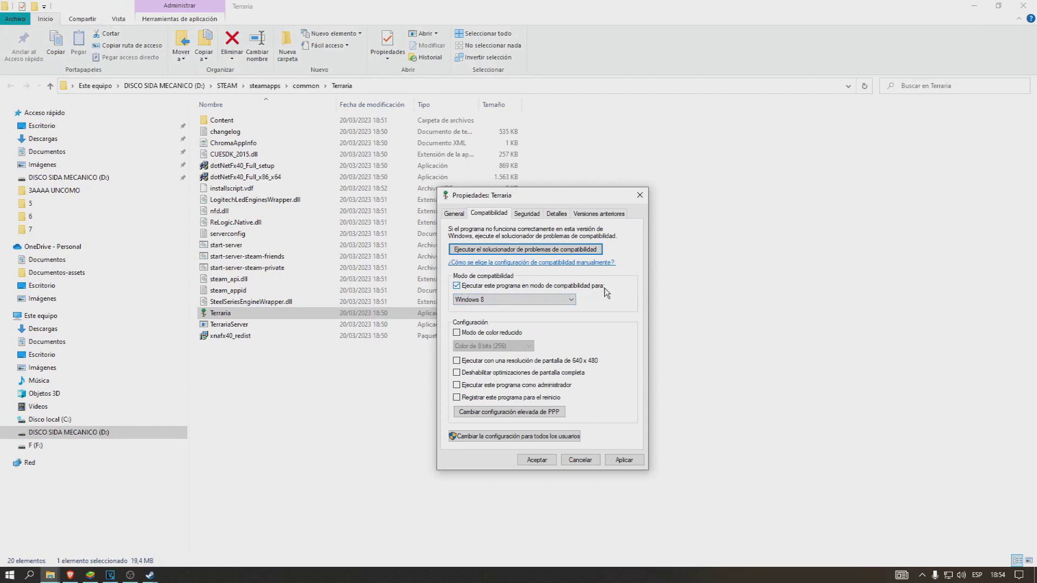
{"action": "left_click", "coordinate": [516, 300]}
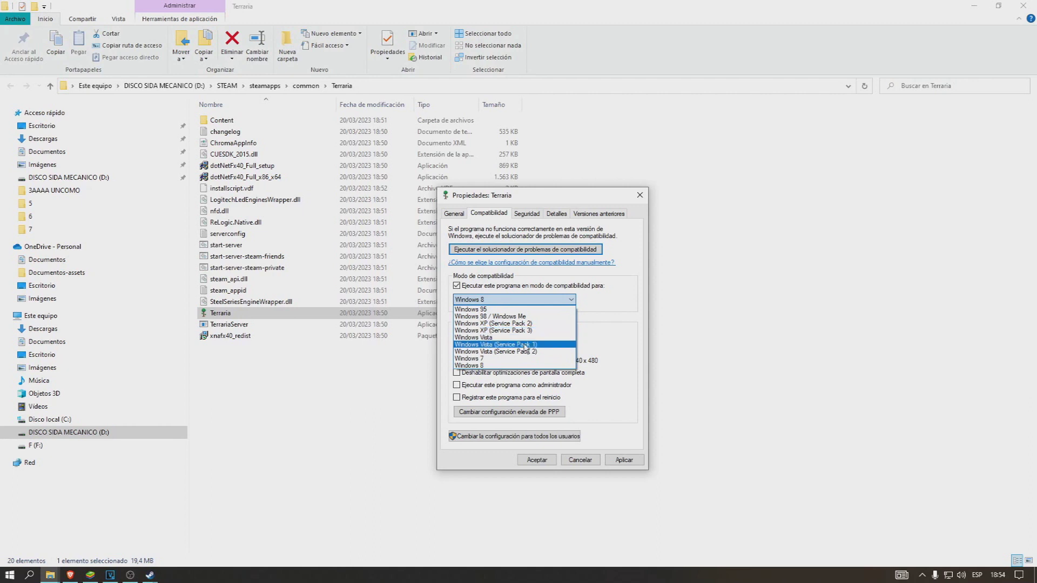
{"action": "left_click", "coordinate": [491, 366]}
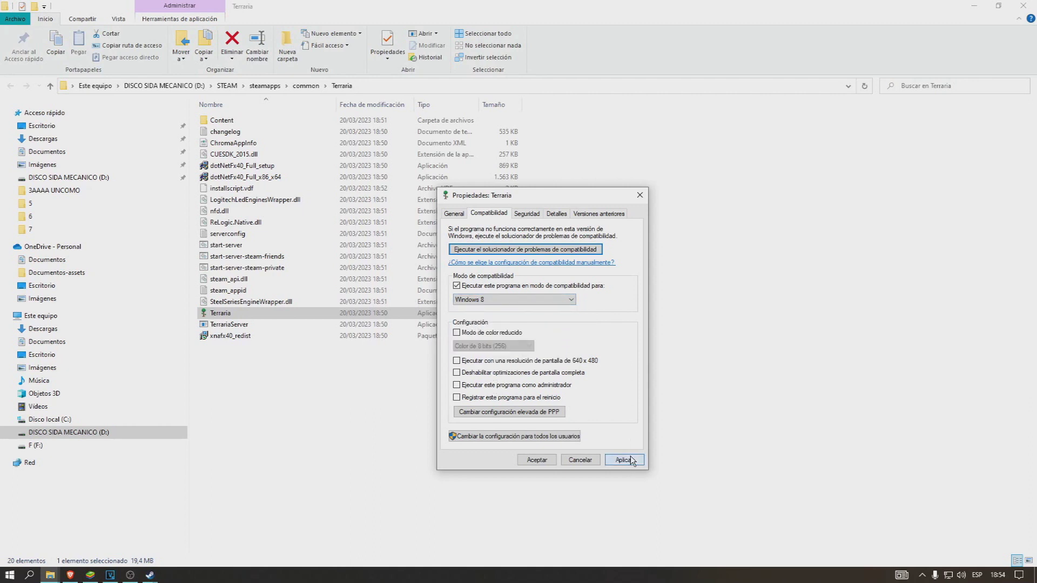
{"action": "left_click", "coordinate": [537, 460]}
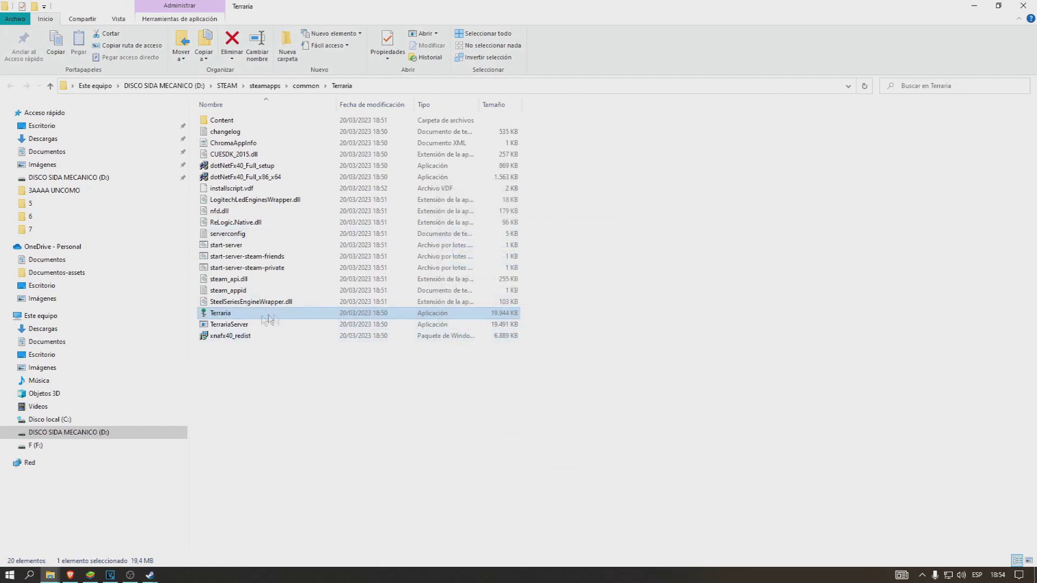
Step: Run the Terraria application as administrator from its installation folder
{"action": "right_click", "coordinate": [238, 316]}
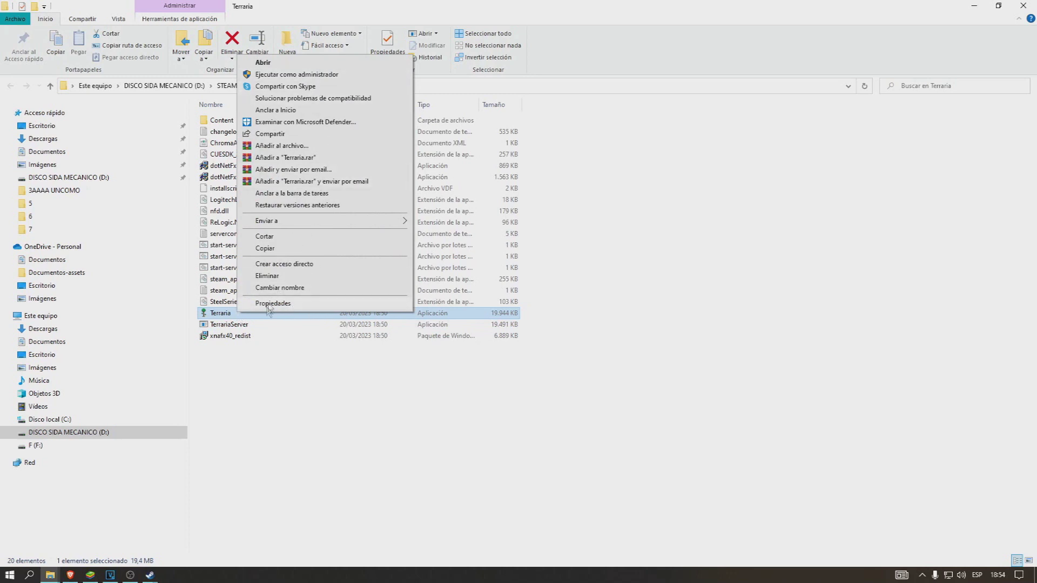
{"action": "left_click", "coordinate": [305, 75]}
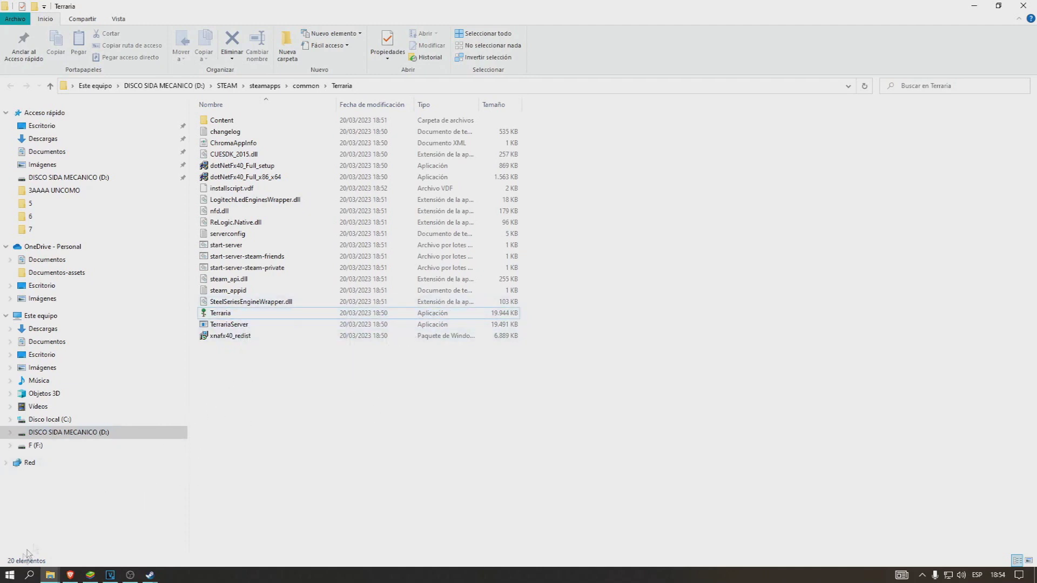
Step: Execute steam://flushconfig/ from the Windows Run dialog and decline clearing Steam's download cache
{"action": "left_click", "coordinate": [29, 575]}
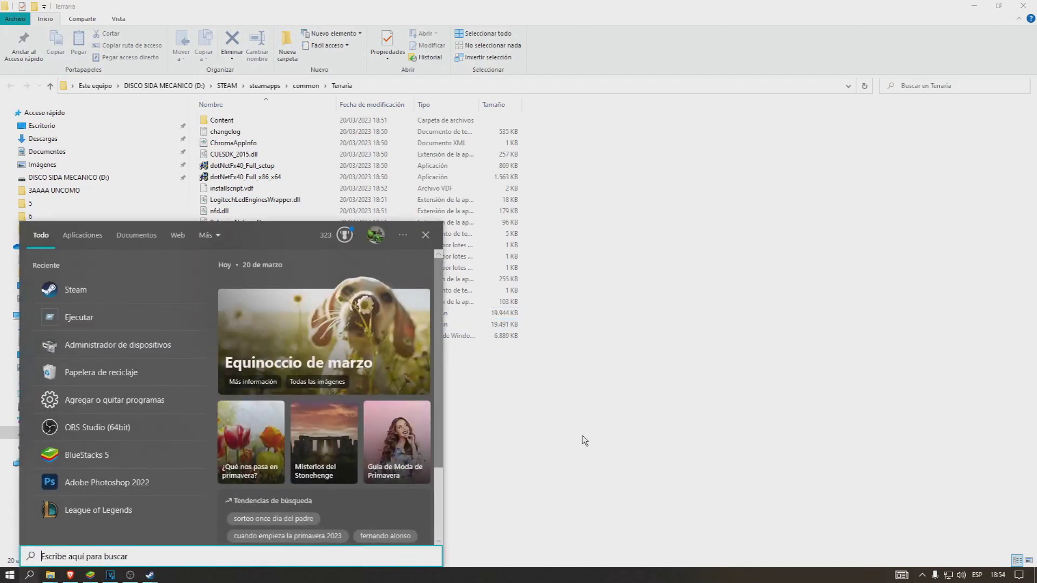
{"action": "type", "text": "eje"}
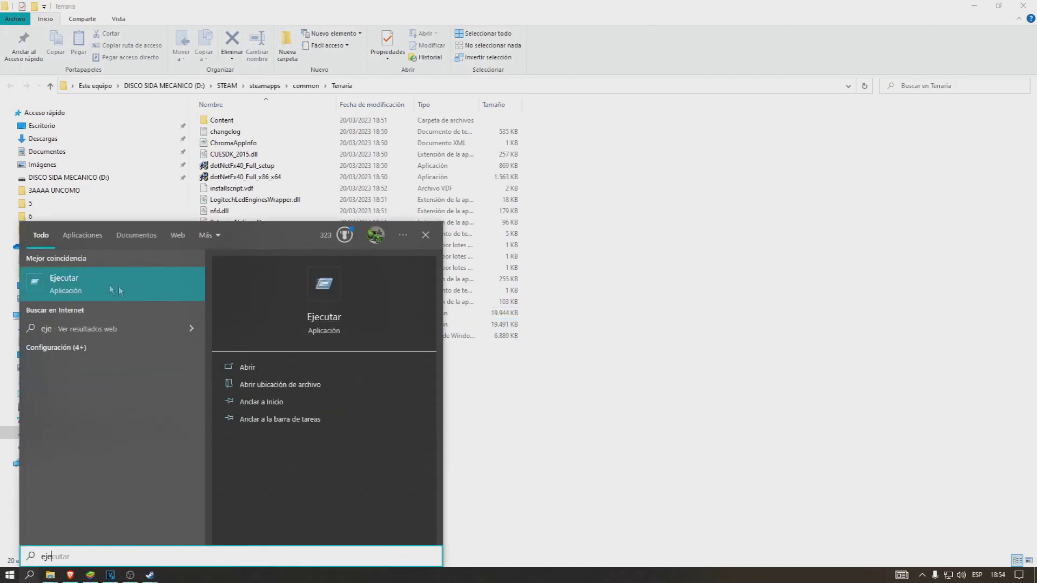
{"action": "key", "text": "Return"}
{"action": "left_click_drag", "start_coordinate": [111, 456], "coordinate": [502, 170]}
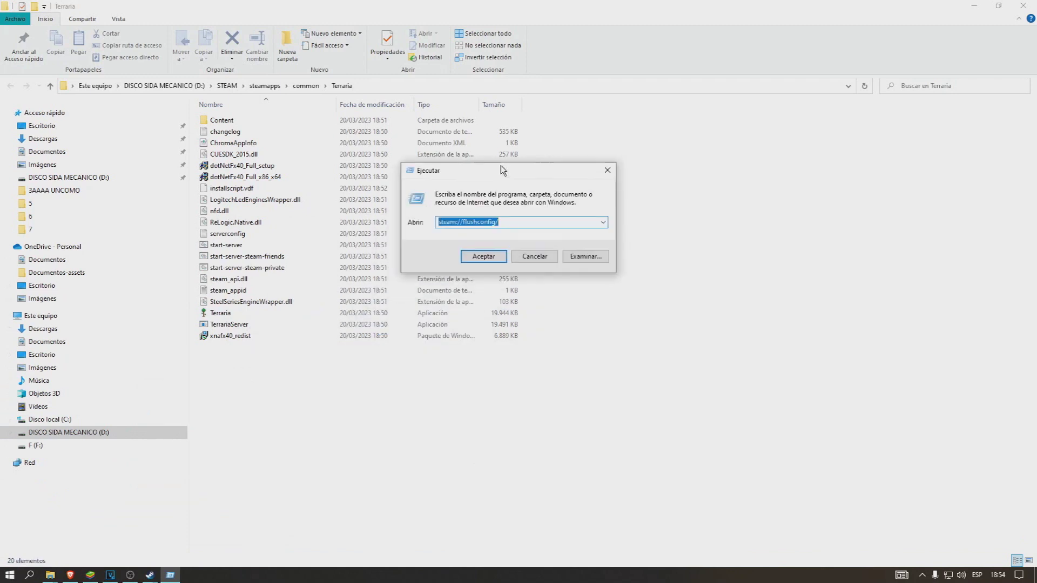
{"action": "left_click", "coordinate": [445, 223]}
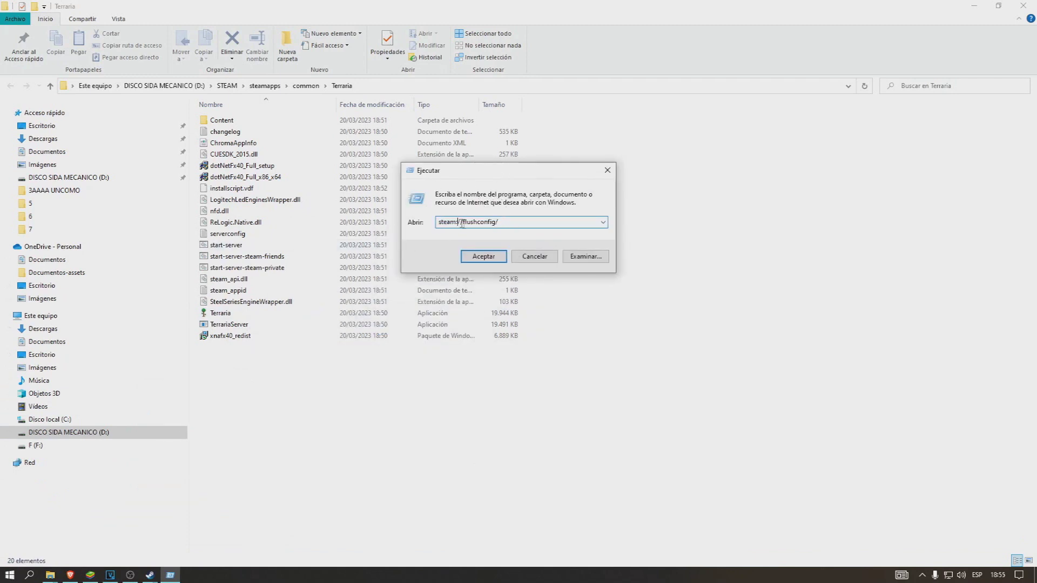
{"action": "double_click", "coordinate": [465, 222]}
{"action": "left_click", "coordinate": [500, 223]}
{"action": "left_click", "coordinate": [494, 255]}
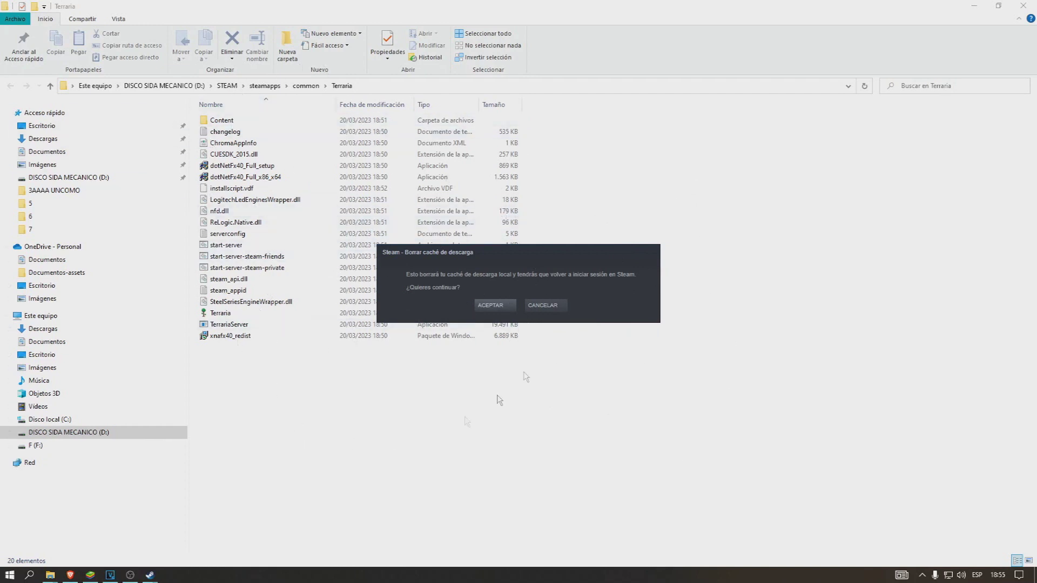
{"action": "left_click", "coordinate": [546, 307]}
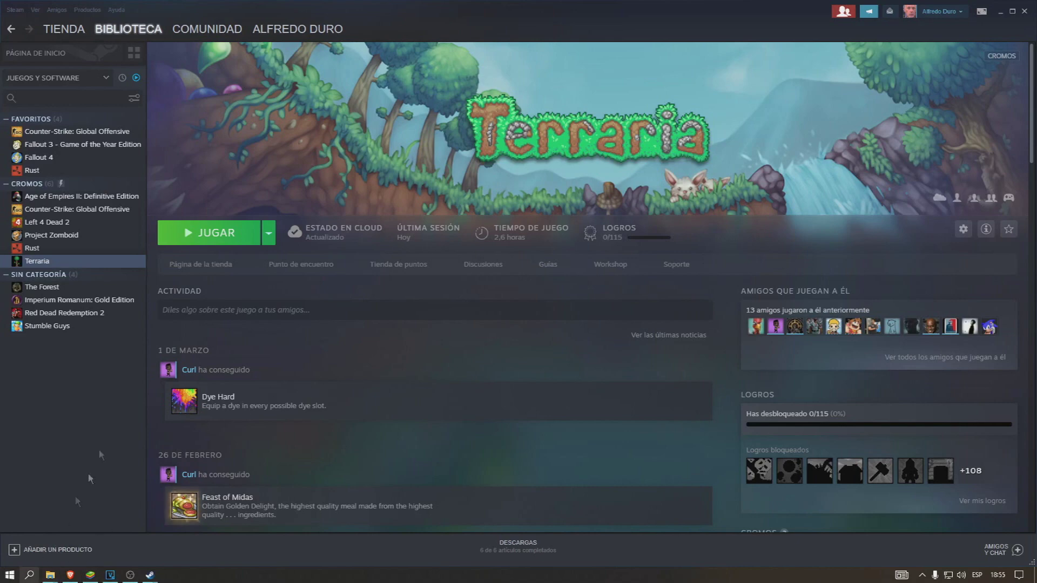
Step: Open Device Manager at full size and expand the display adapters category
{"action": "left_click", "coordinate": [30, 575]}
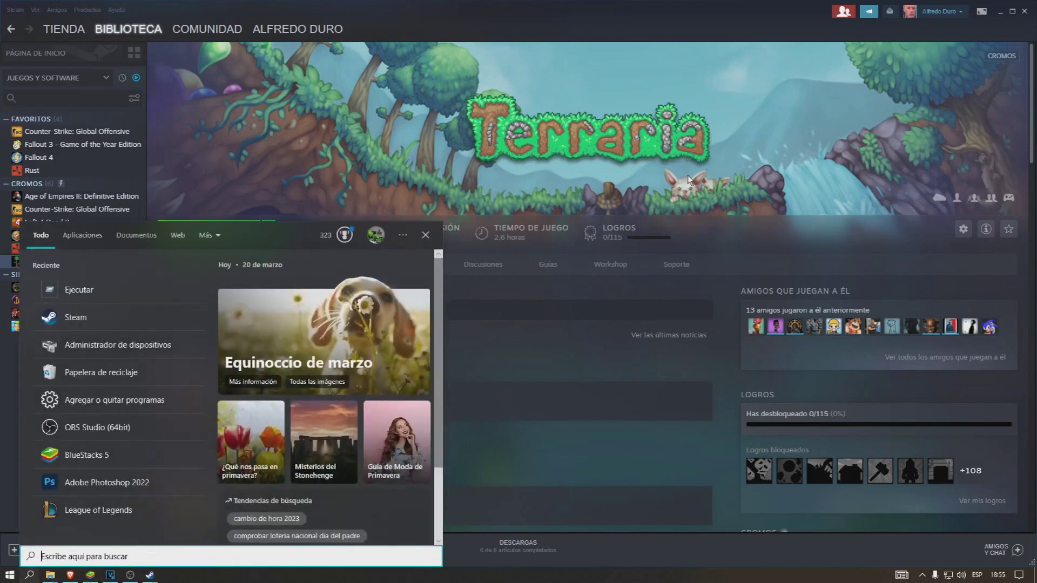
{"action": "type", "text": "admi"}
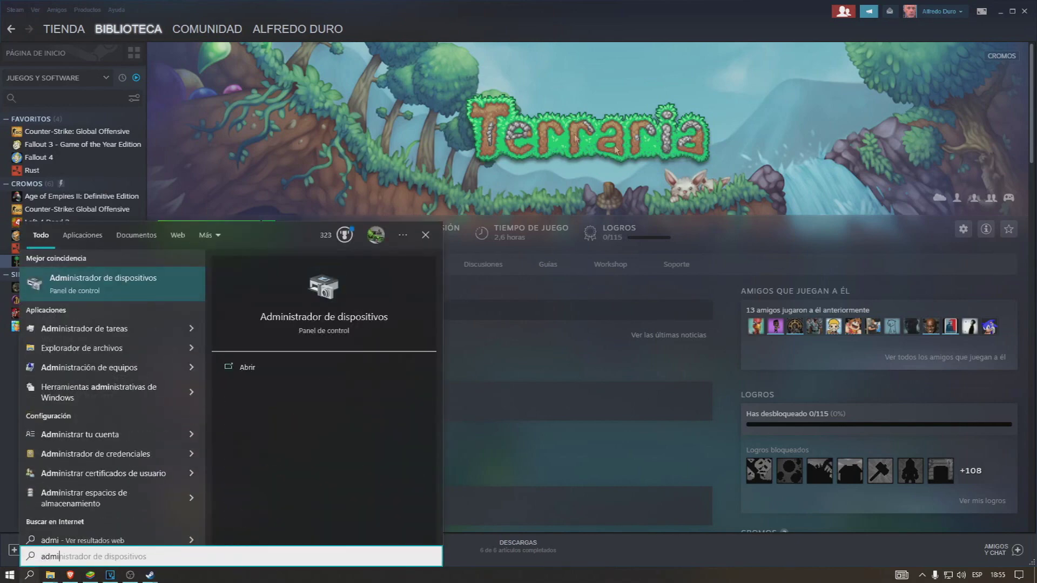
{"action": "left_click", "coordinate": [89, 283]}
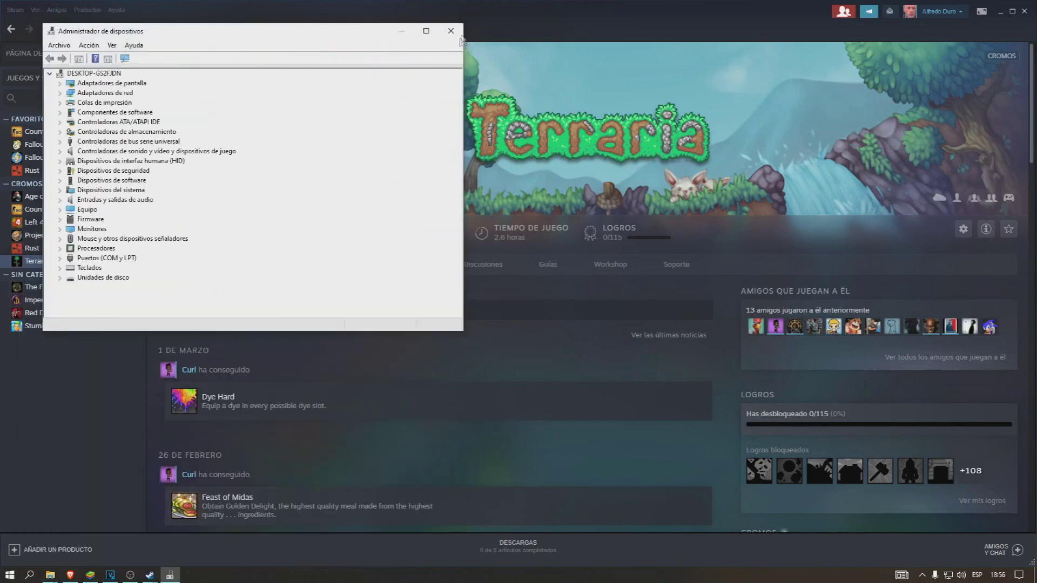
{"action": "left_click", "coordinate": [426, 31]}
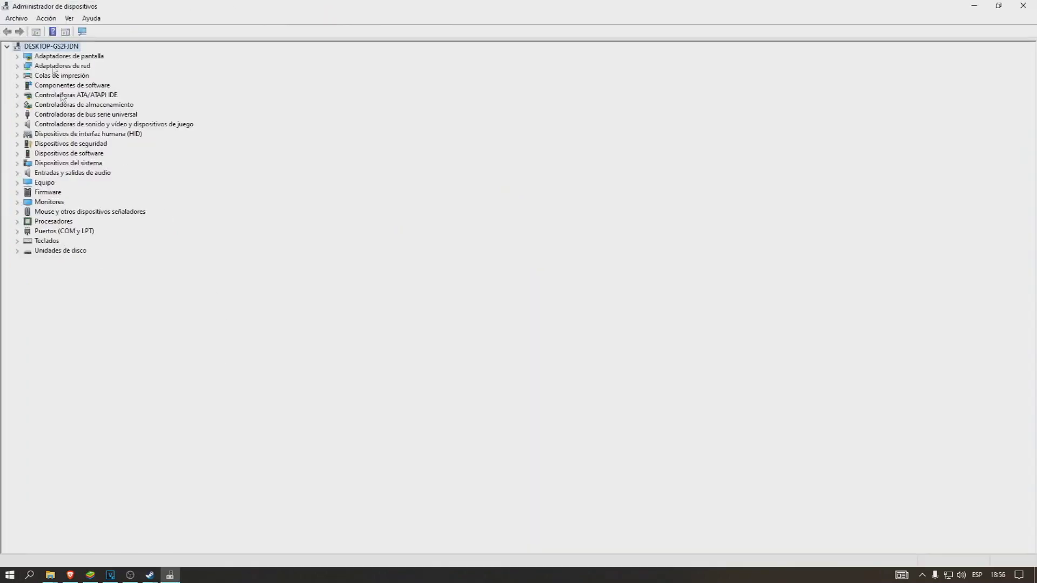
{"action": "left_click", "coordinate": [19, 57]}
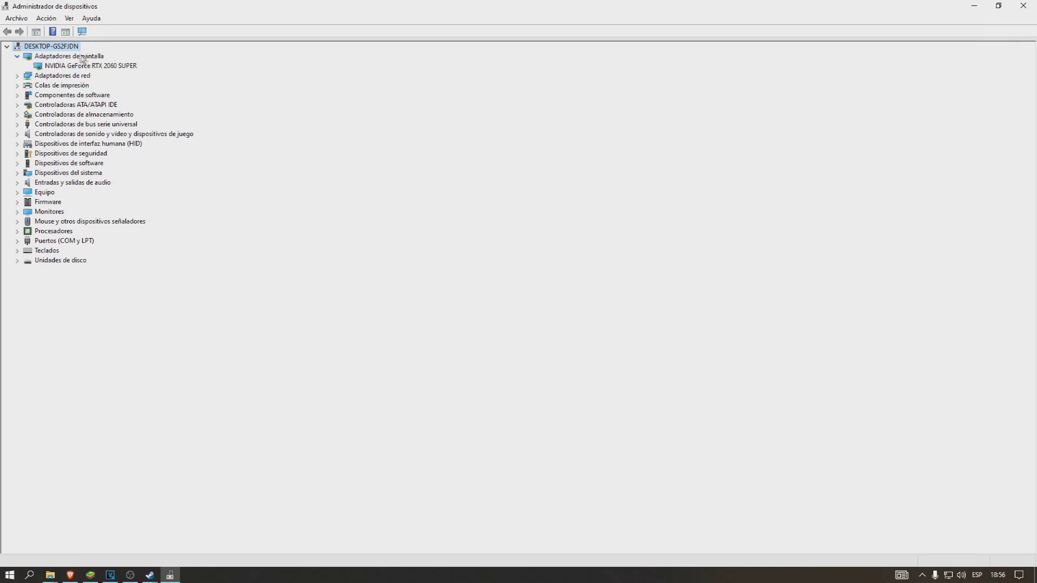
Step: Search automatically for an updated NVIDIA GeForce RTX 2060 SUPER driver, close the wizard and minimize Device Manager
{"action": "left_click", "coordinate": [129, 67]}
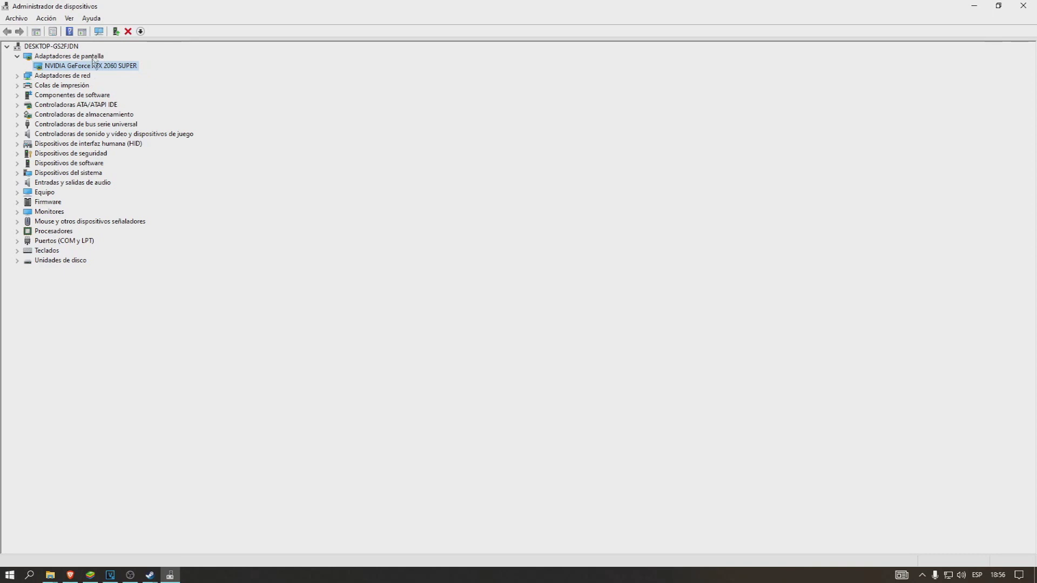
{"action": "right_click", "coordinate": [87, 64]}
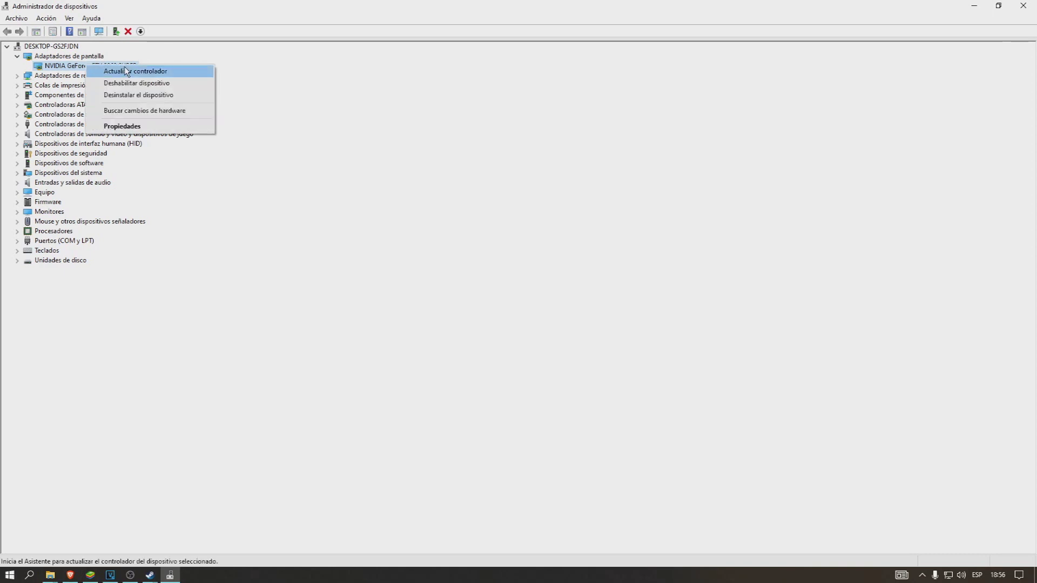
{"action": "left_click", "coordinate": [124, 71]}
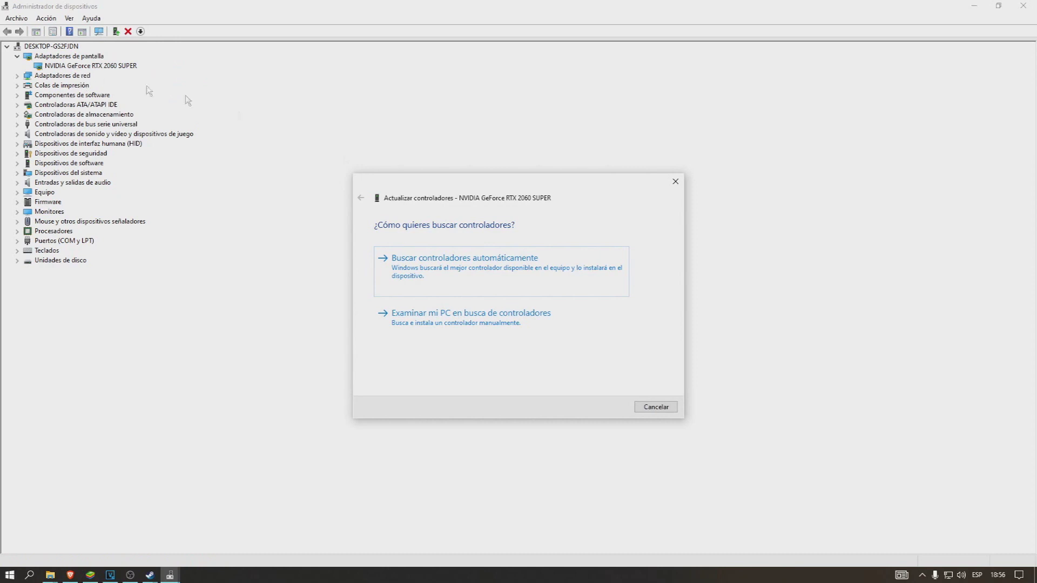
{"action": "left_click", "coordinate": [481, 258]}
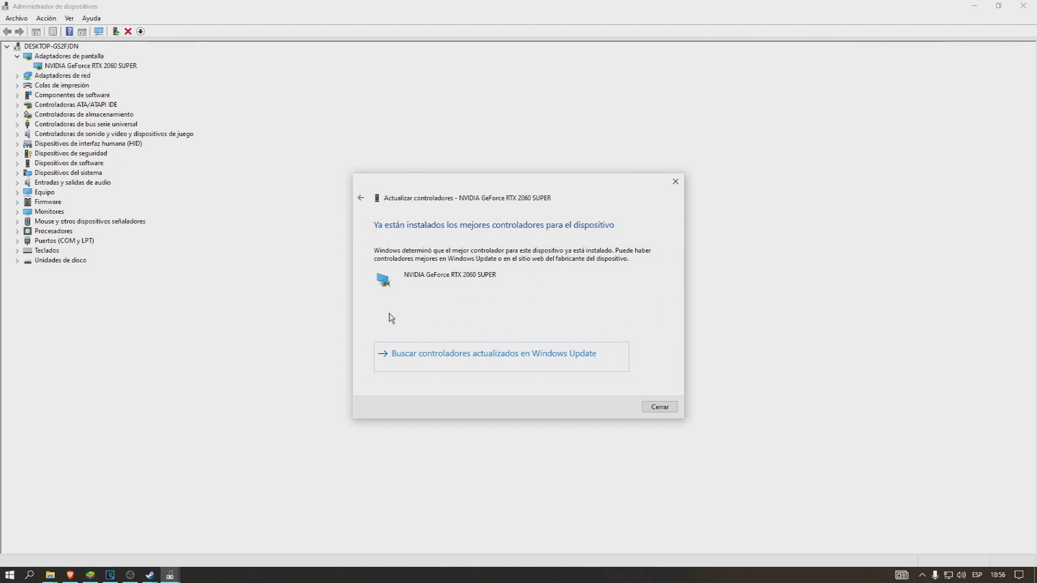
{"action": "left_click", "coordinate": [676, 407]}
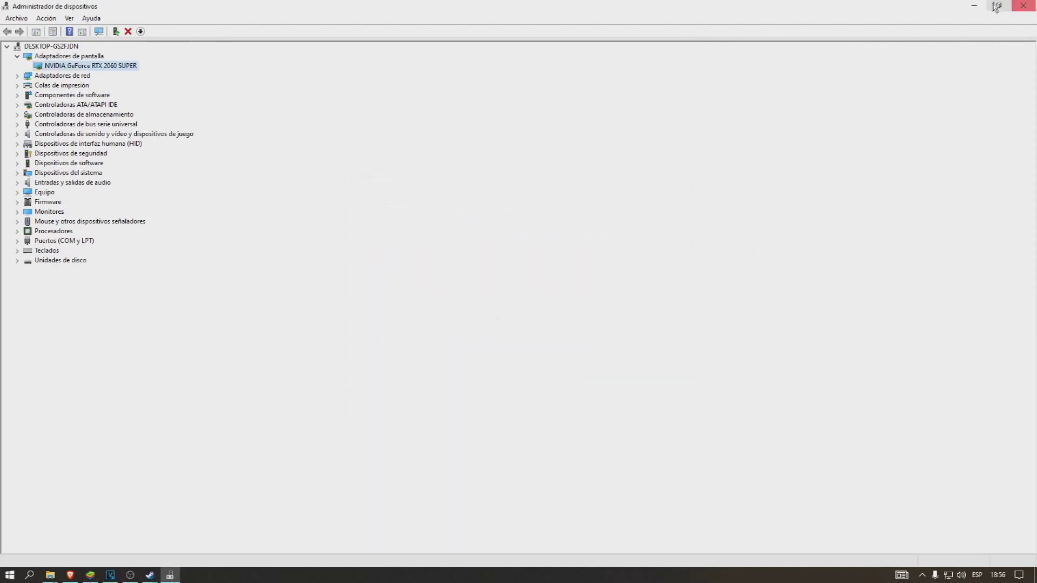
{"action": "left_click", "coordinate": [973, 6]}
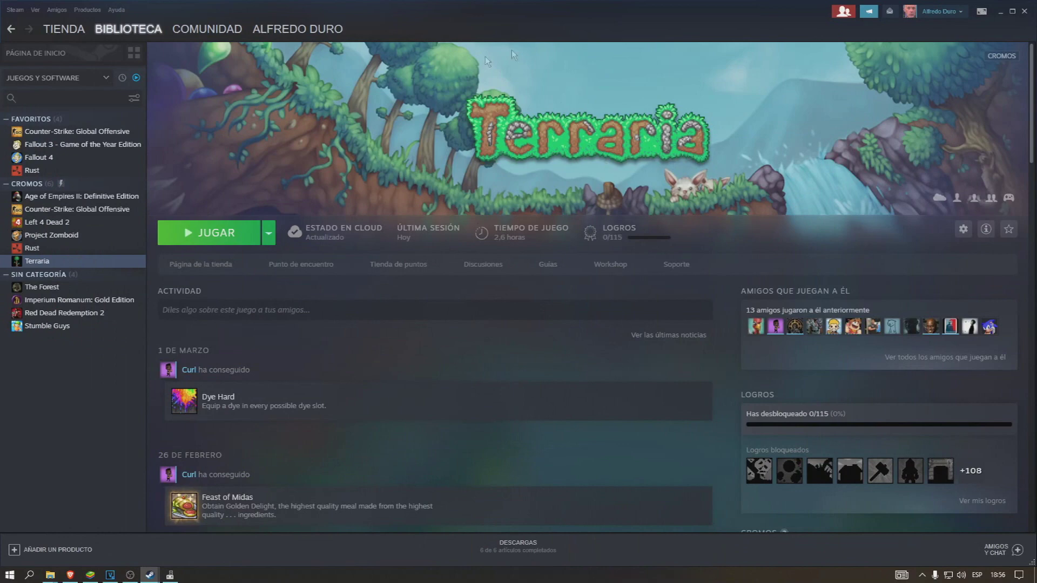